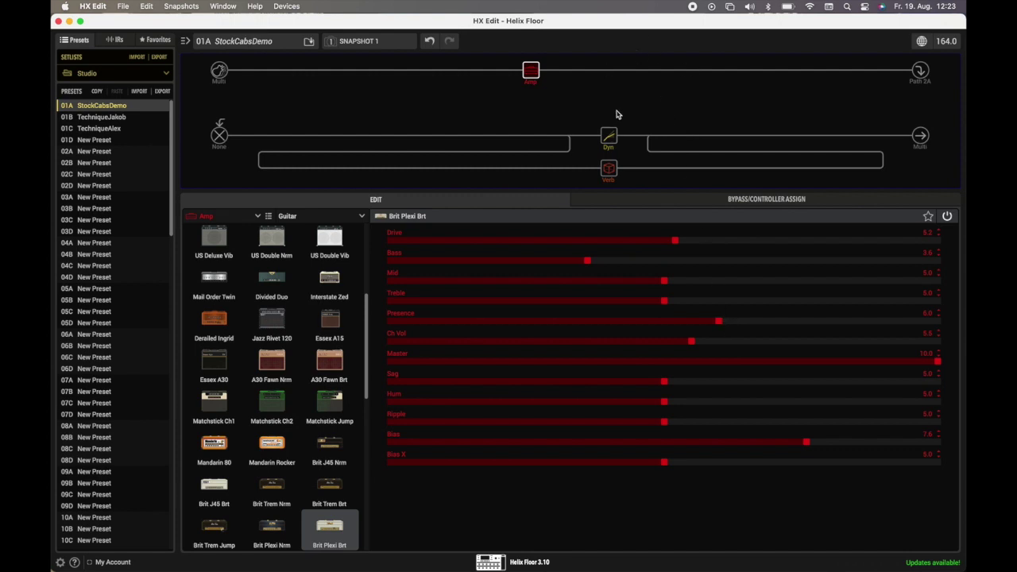
Add a dual cab block after the amp on the upper path, with 4x12 Greenback 25 as the first cab
click(609, 137)
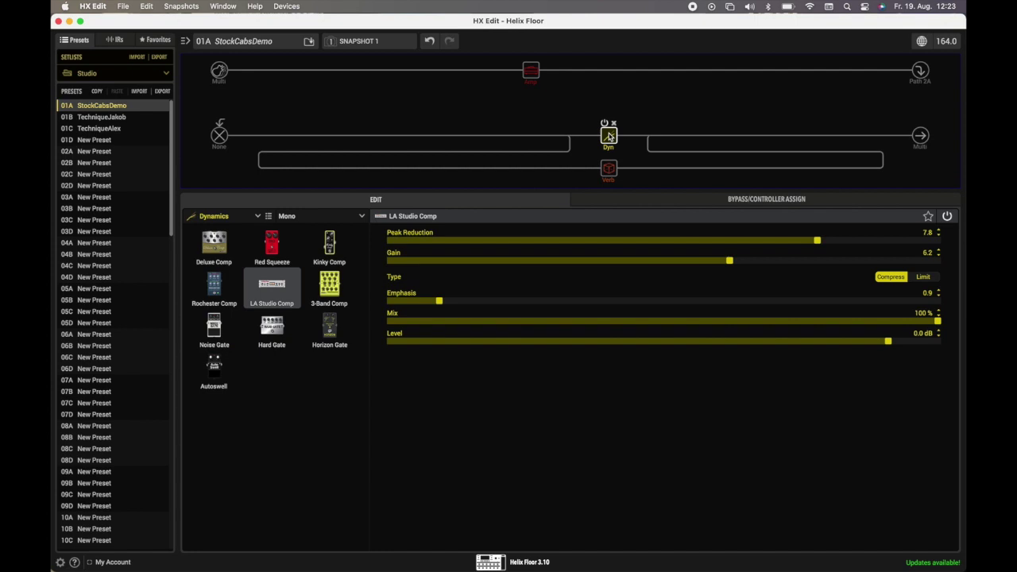
click(609, 168)
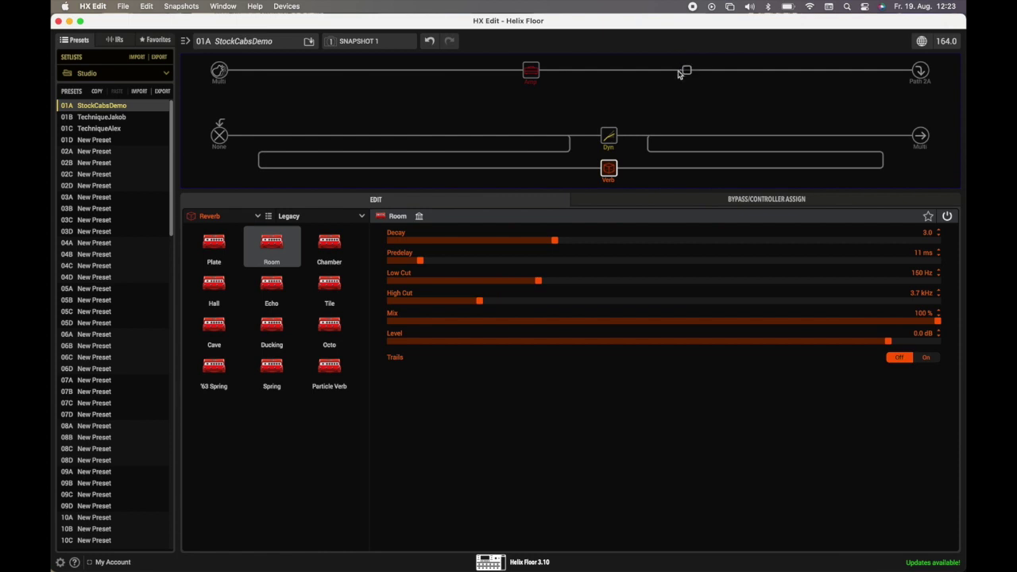
click(682, 72)
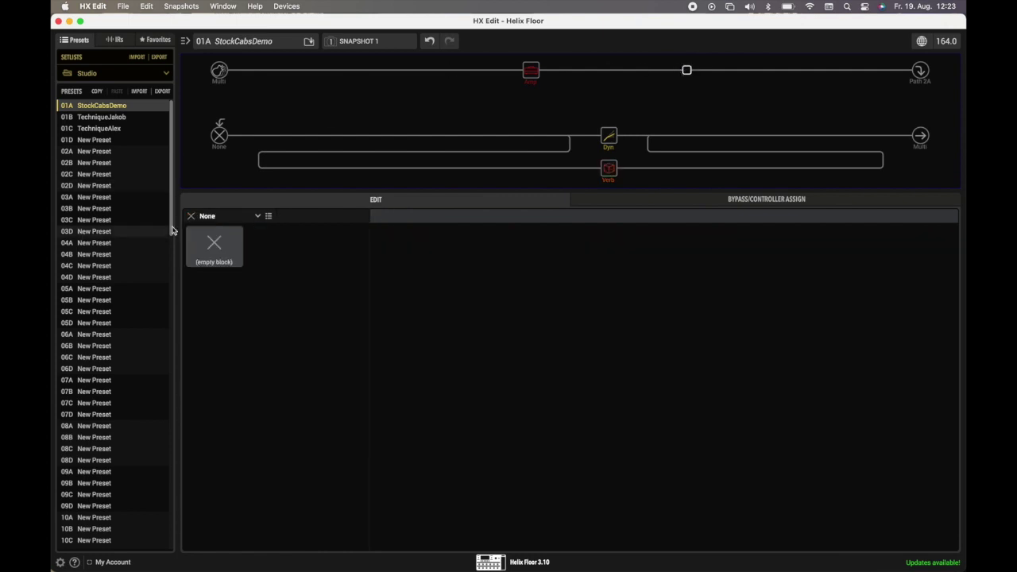
click(245, 221)
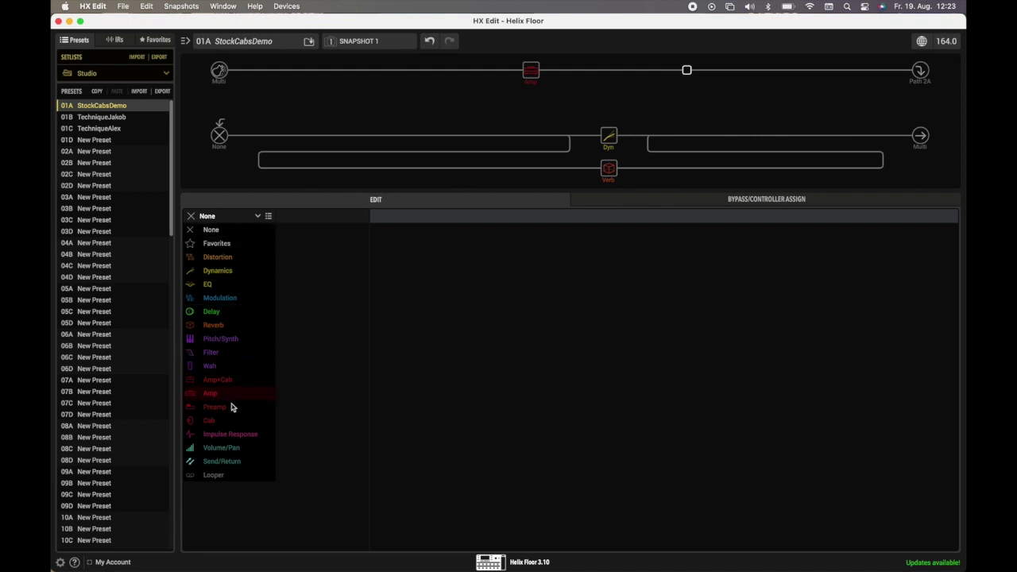
click(228, 422)
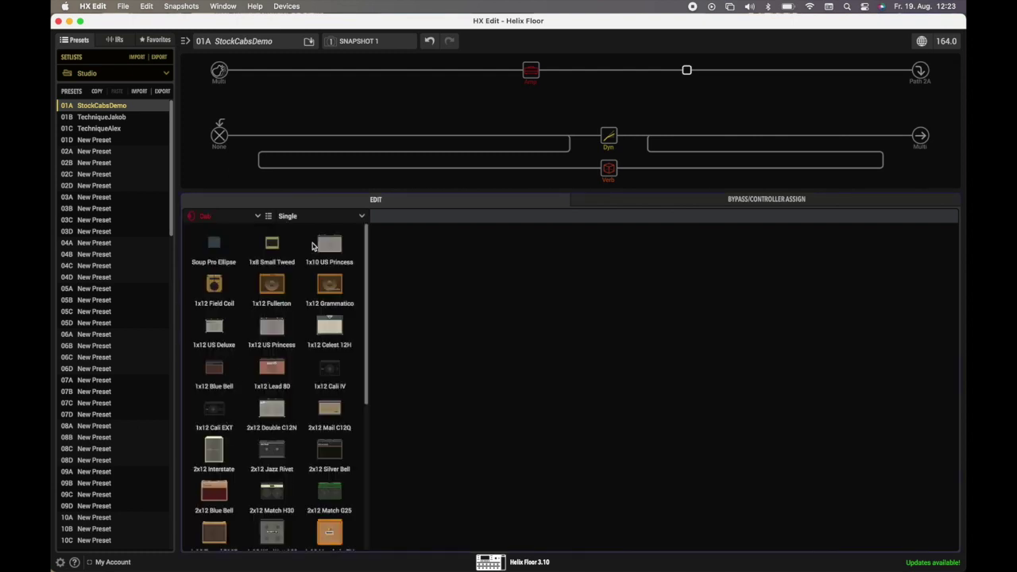
click(321, 216)
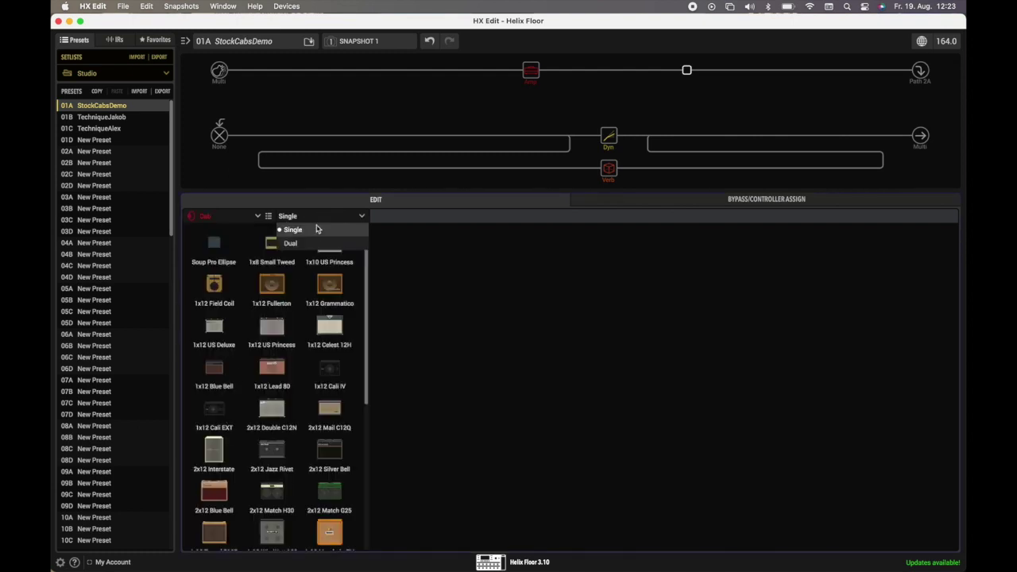
click(312, 244)
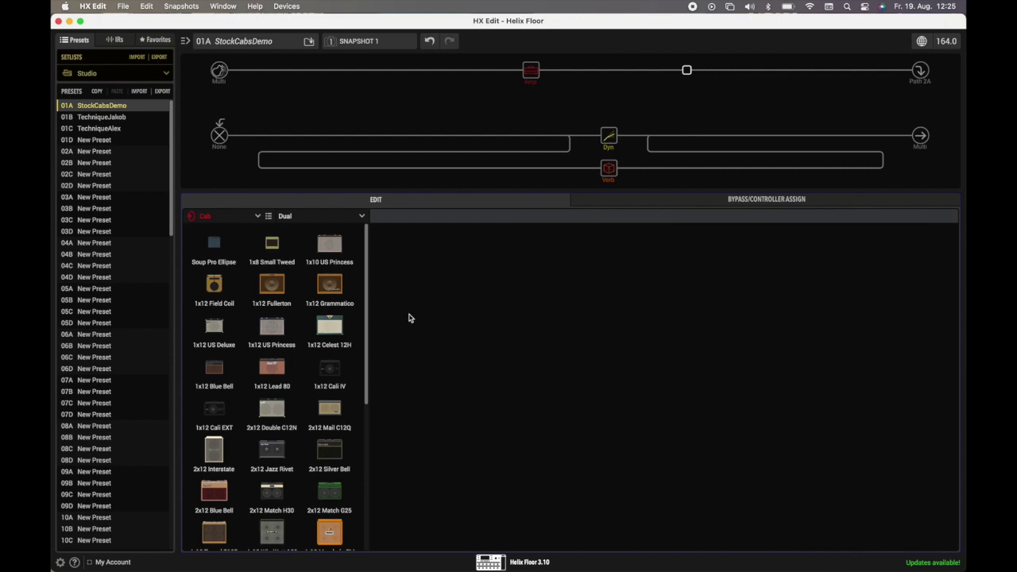
scroll(359, 386, down, 4)
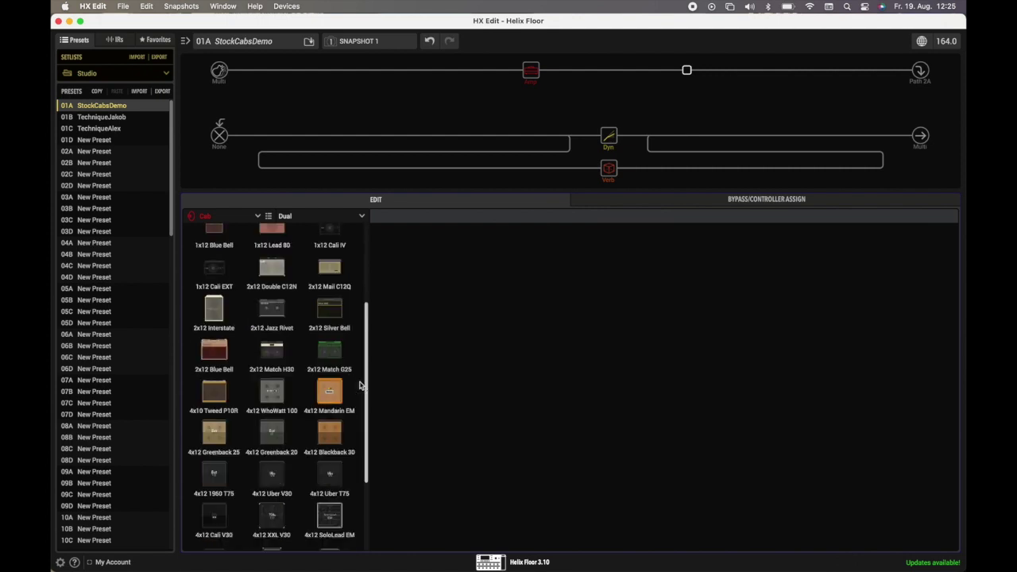
click(219, 431)
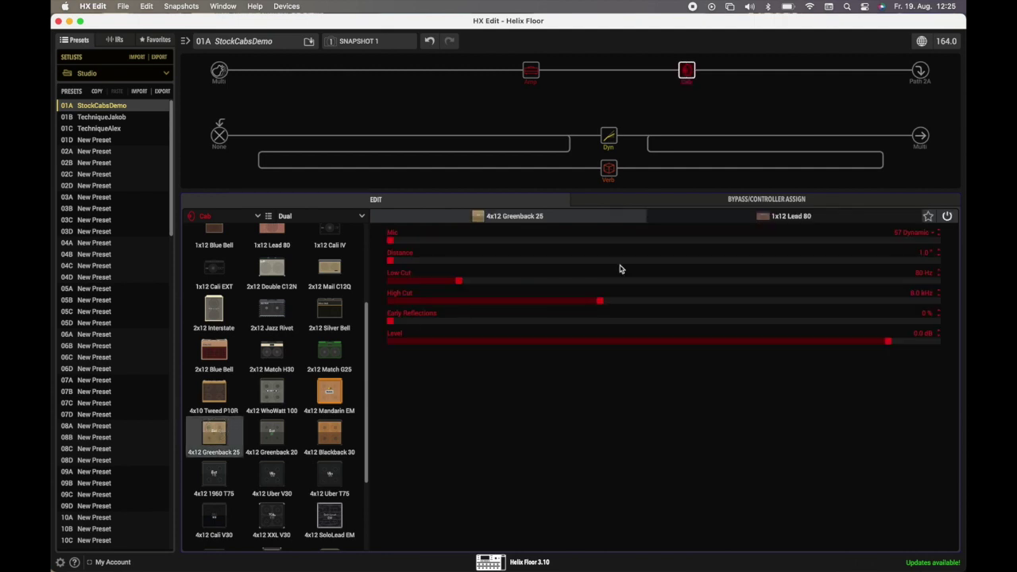
Change the second cab to 4x12 Greenback 25 and lower its level to -60 dB
click(668, 219)
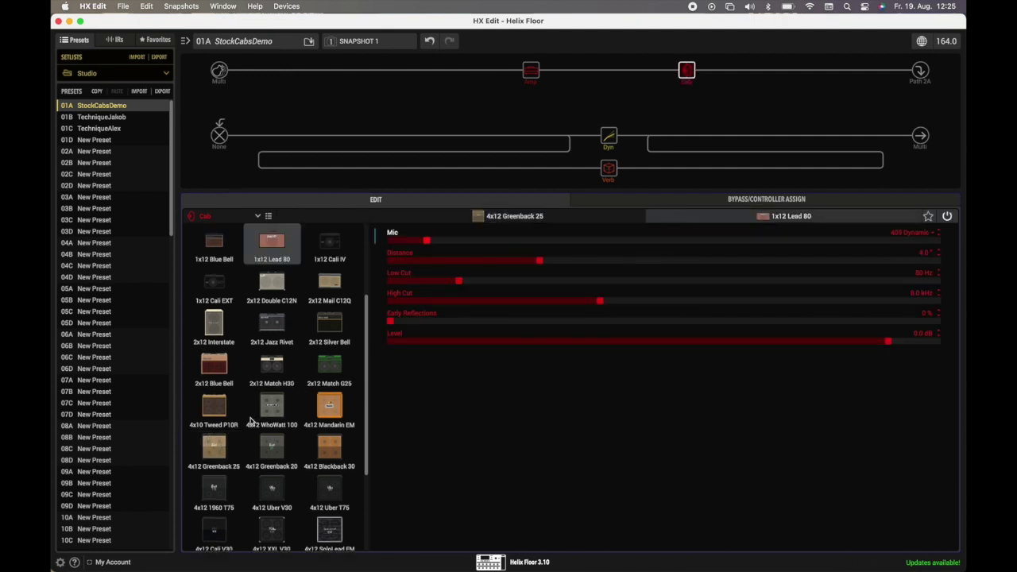
click(215, 450)
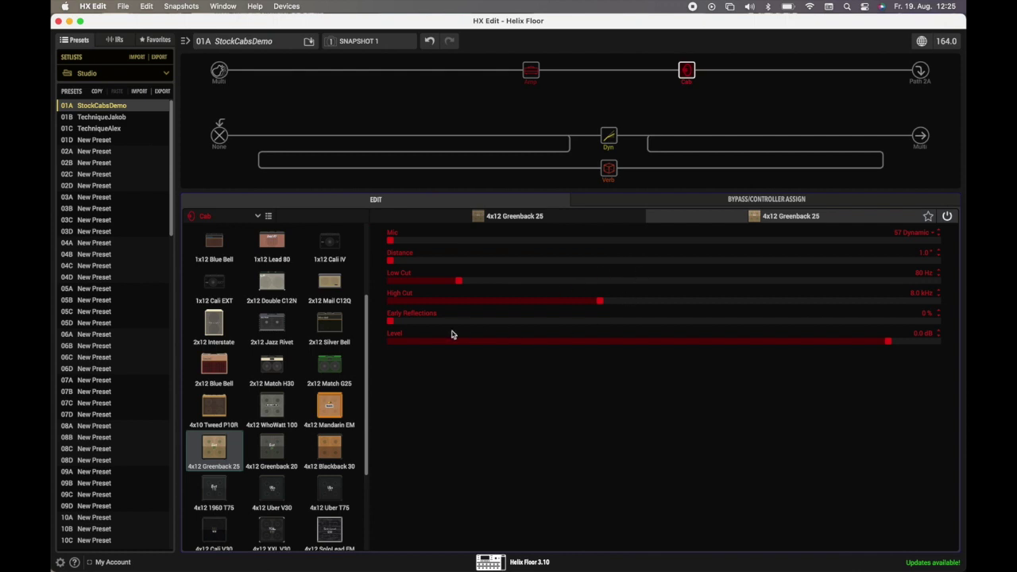
click(390, 341)
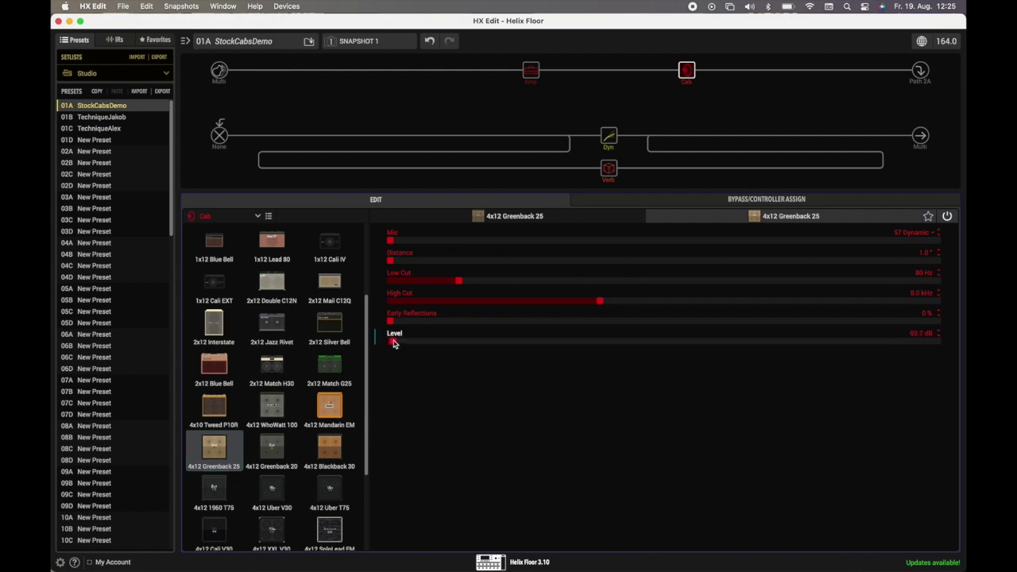
Set the first cab's mic to 121 Ribbon and its distance to 1.5 inches
click(529, 217)
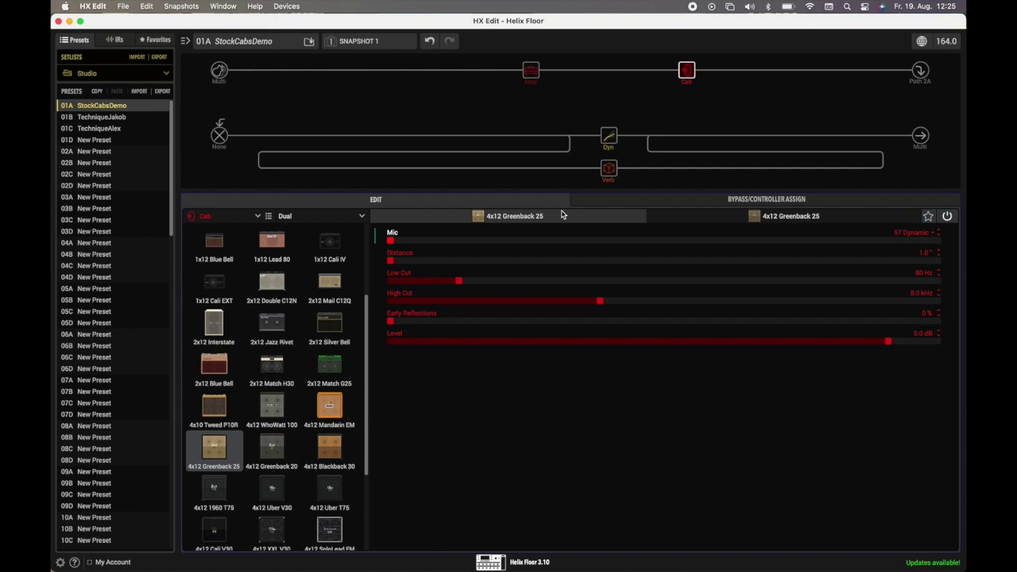
click(925, 234)
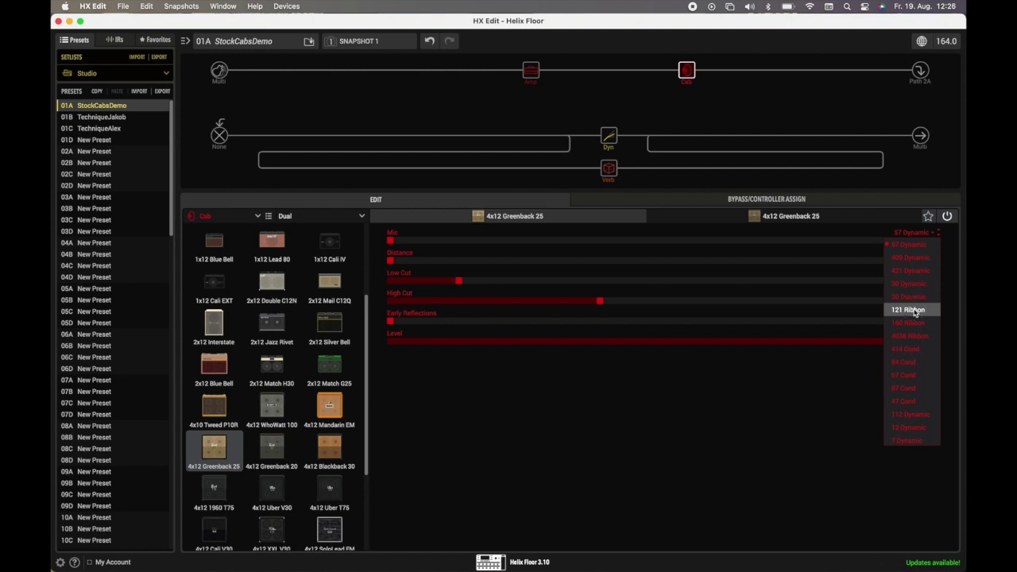
click(915, 311)
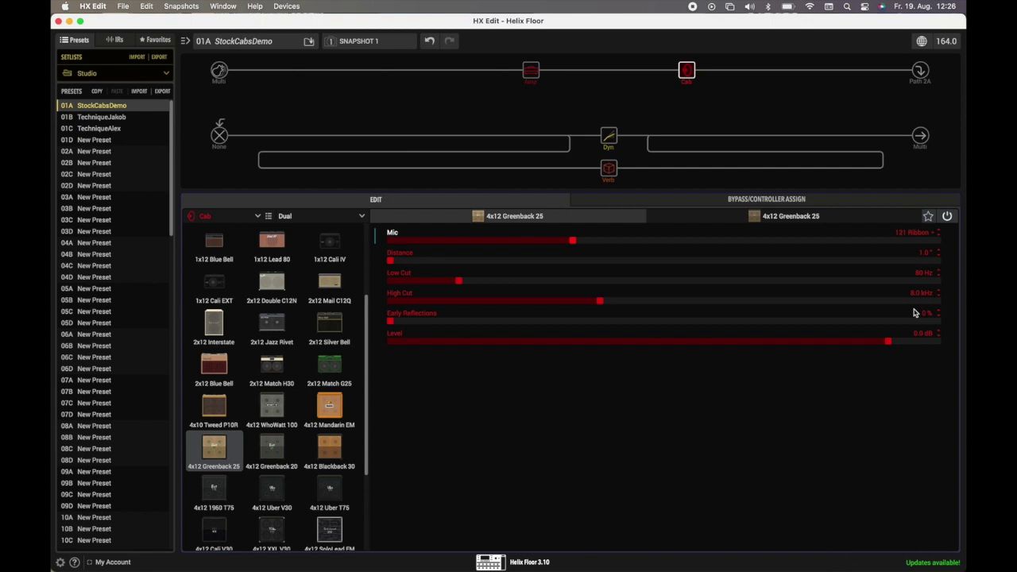
key(Right)
drag(394, 264, 413, 265)
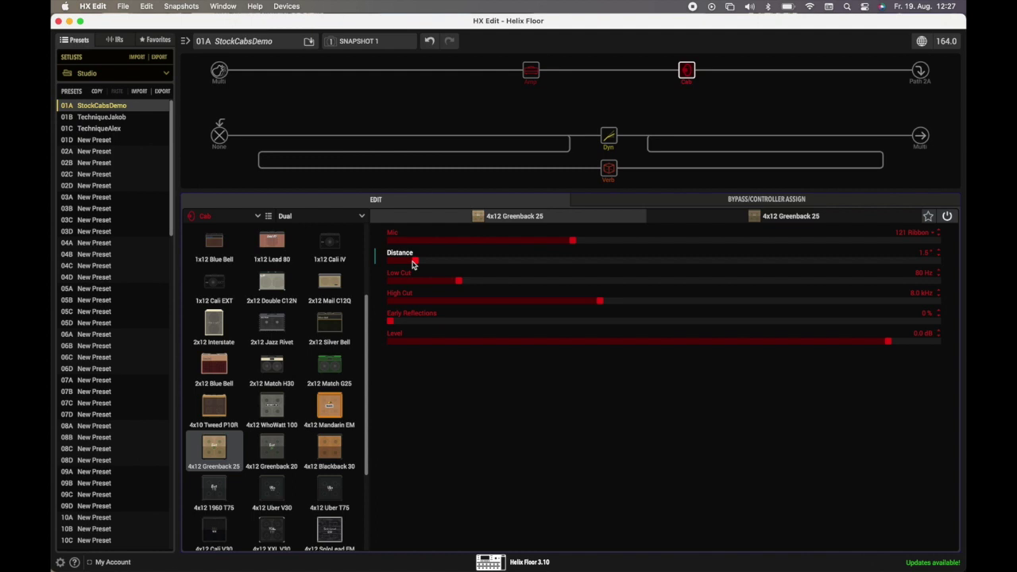
Lower the first cab's level to -60 dB and set the second cab's level to 0 dB
click(914, 216)
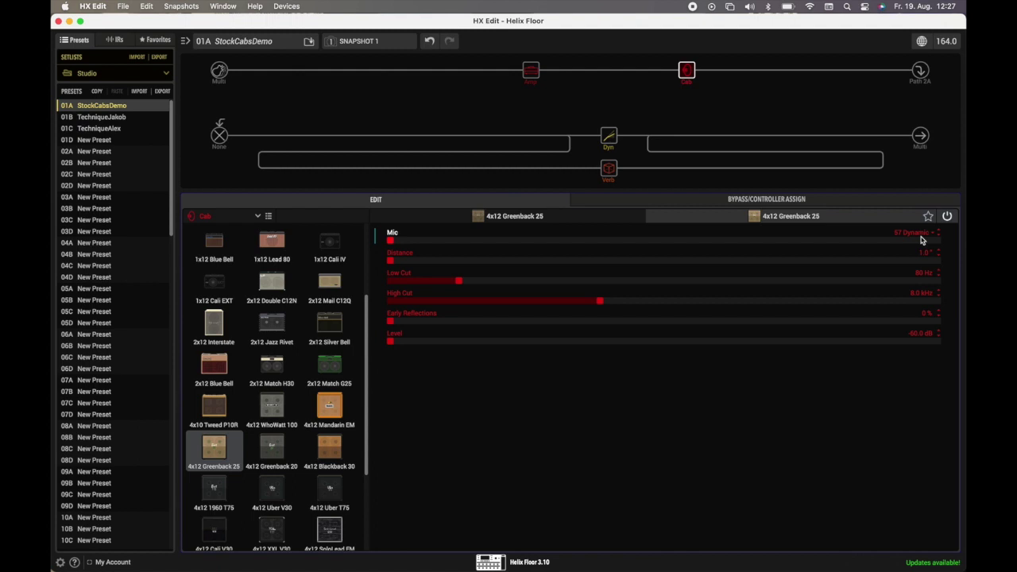
click(631, 214)
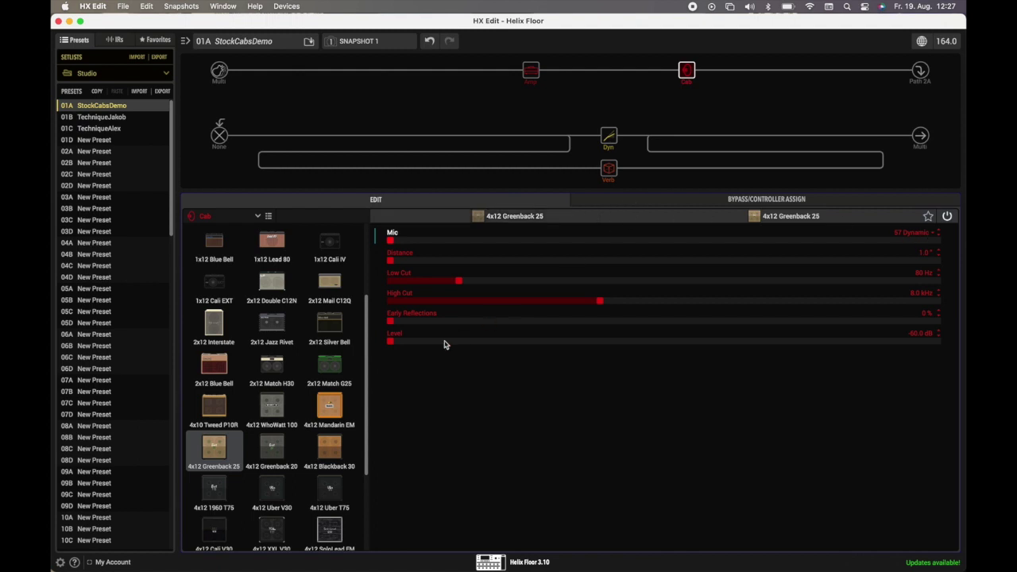
click(391, 342)
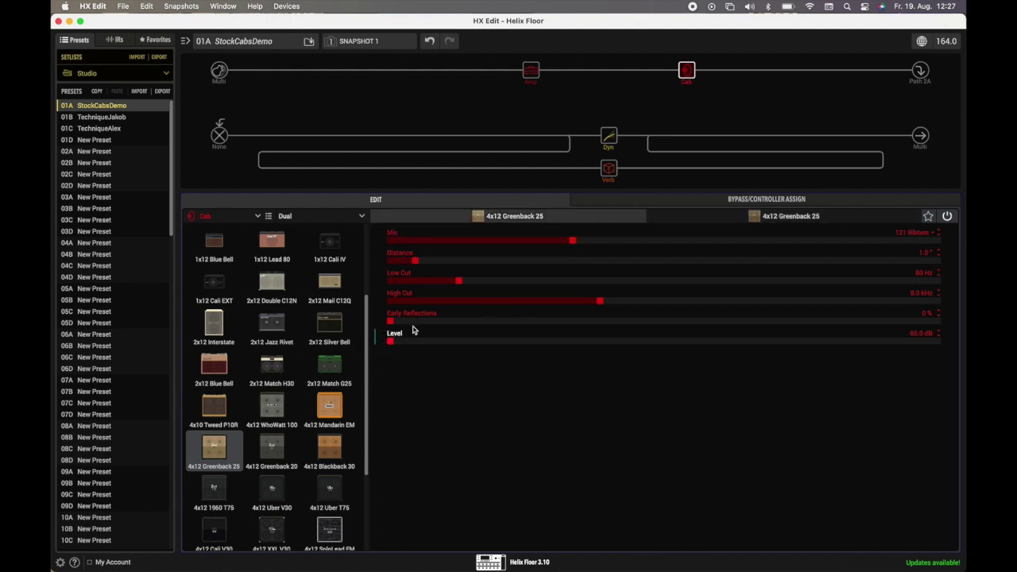
click(723, 212)
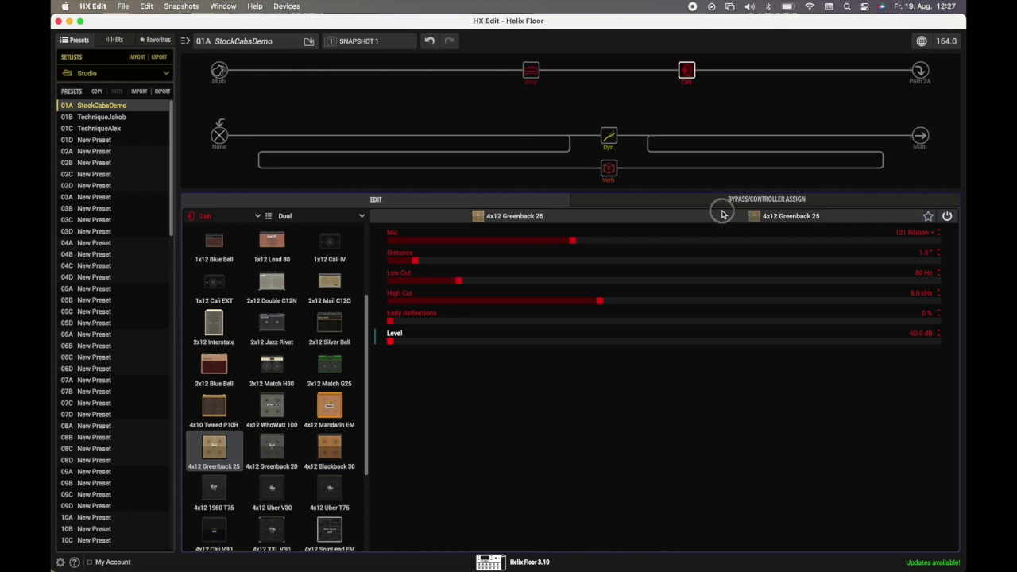
click(913, 336)
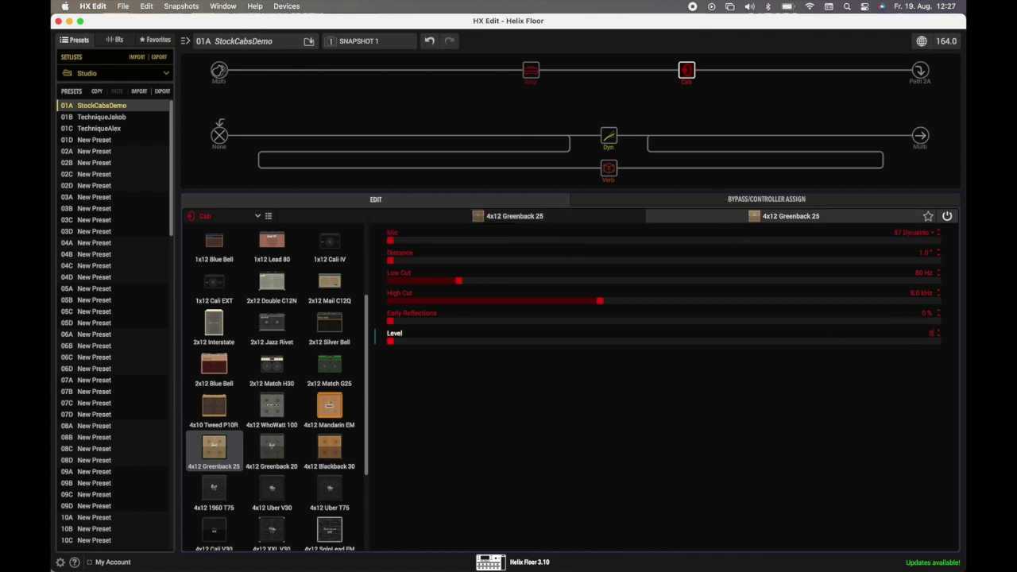
key(Return)
Try the 421 Dynamic mic on the second cab and switch it back to 57 Dynamic at 1.0 inch distance
click(916, 234)
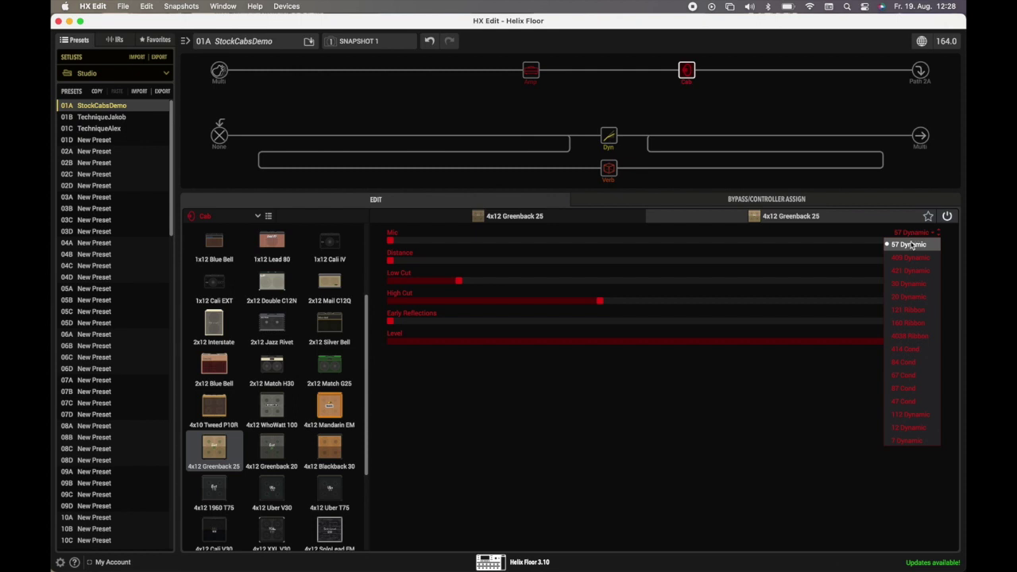
click(912, 245)
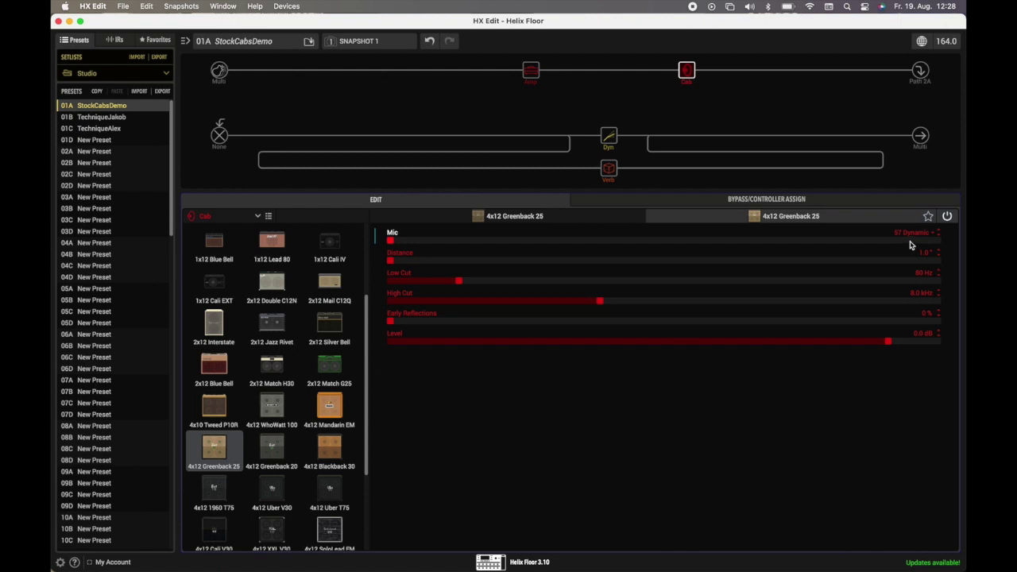
click(914, 233)
click(907, 271)
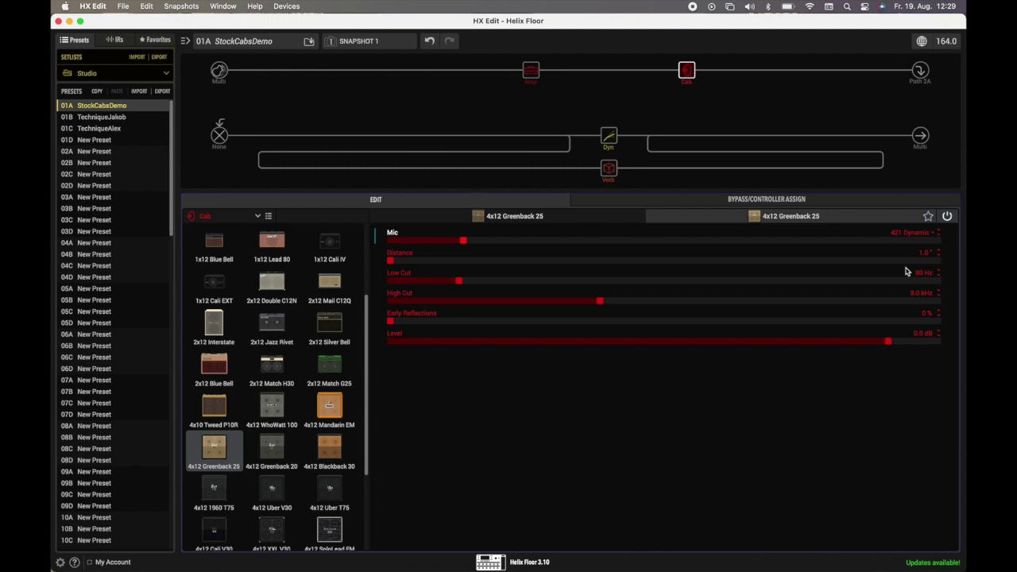
click(915, 231)
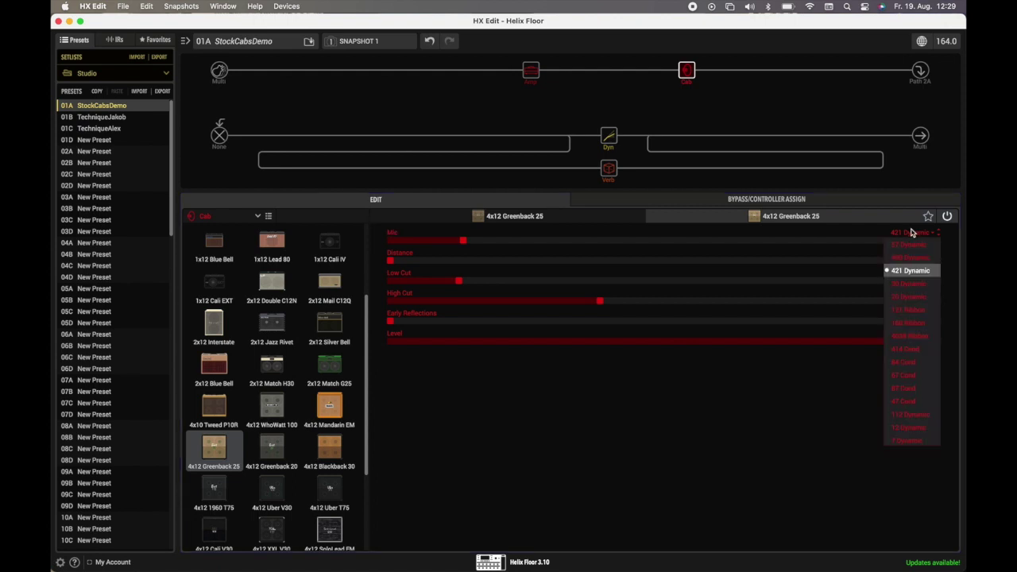
click(911, 246)
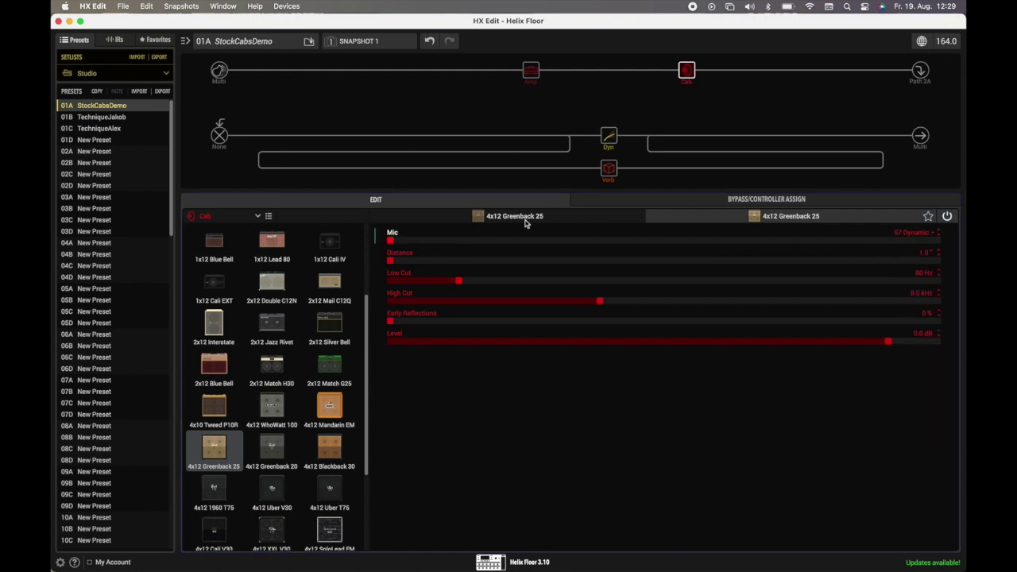
click(391, 262)
Set the first cab's level to 0 dB
click(604, 217)
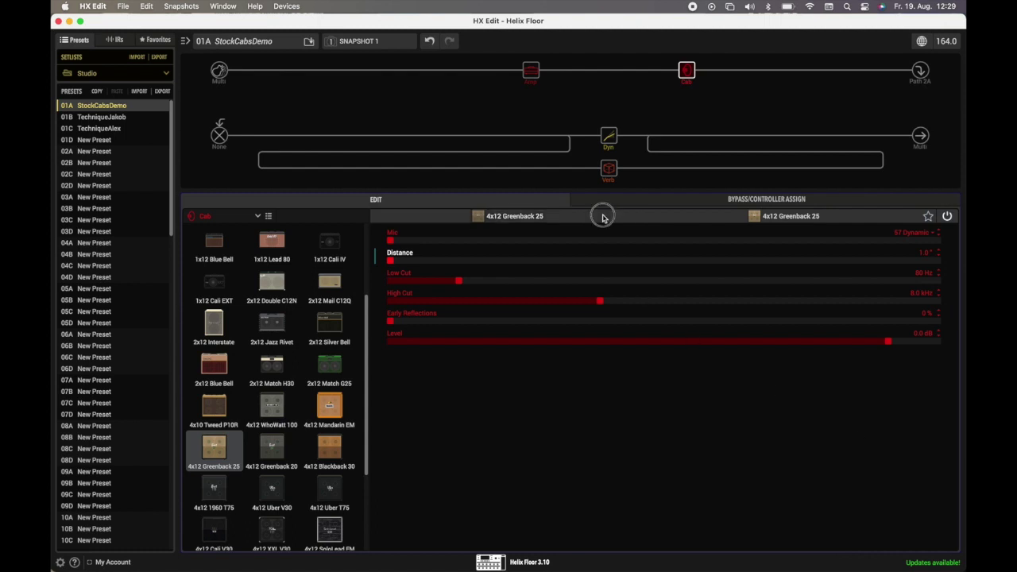
click(925, 337)
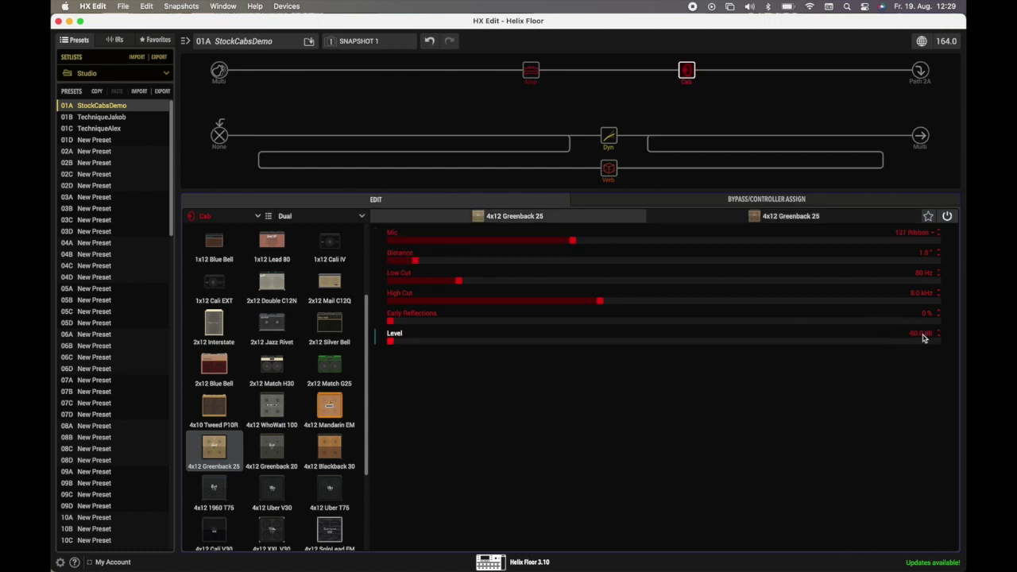
click(925, 337)
text(0)
key(Return)
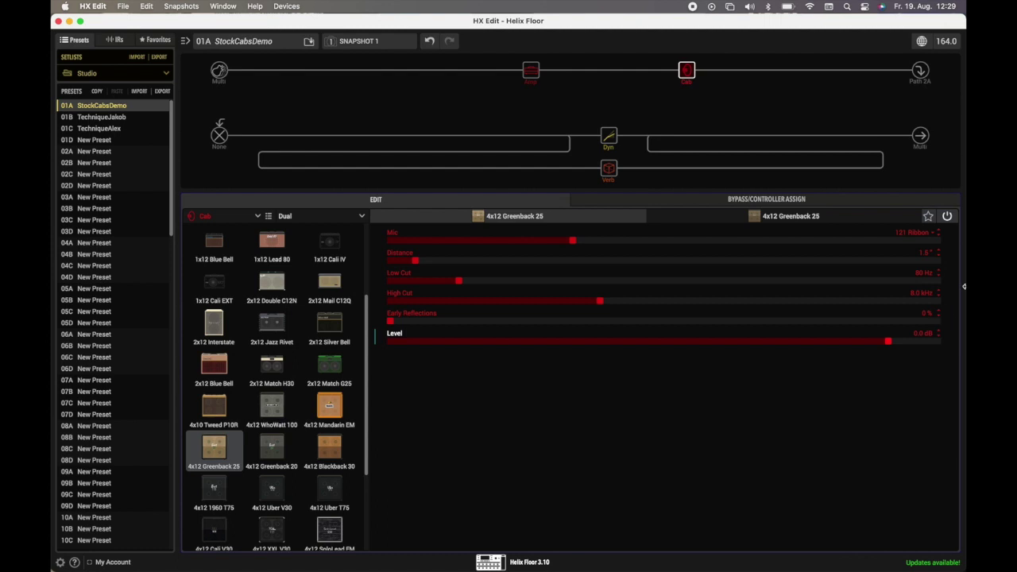
Try the second cab's level at -12 dB and at -8 dB to compare the mic blend
click(848, 220)
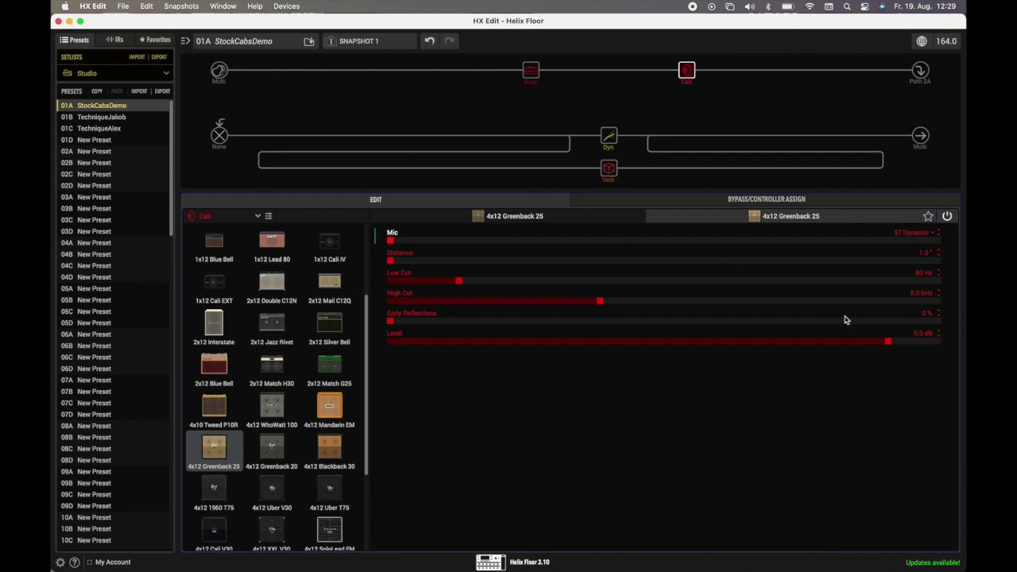
click(926, 335)
click(925, 335)
key(BackSpace)
key(Return)
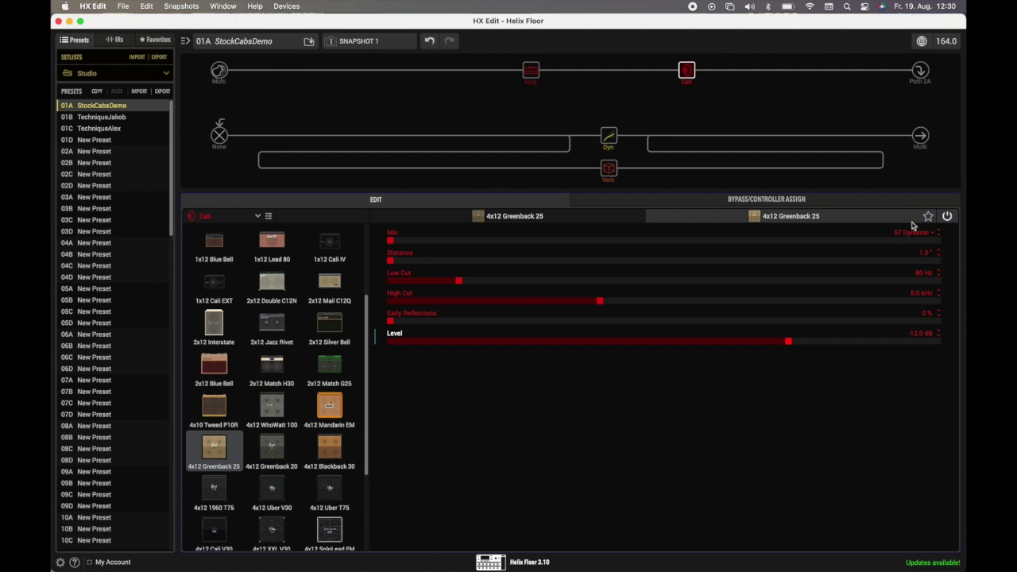
double_click(920, 335)
key(Return)
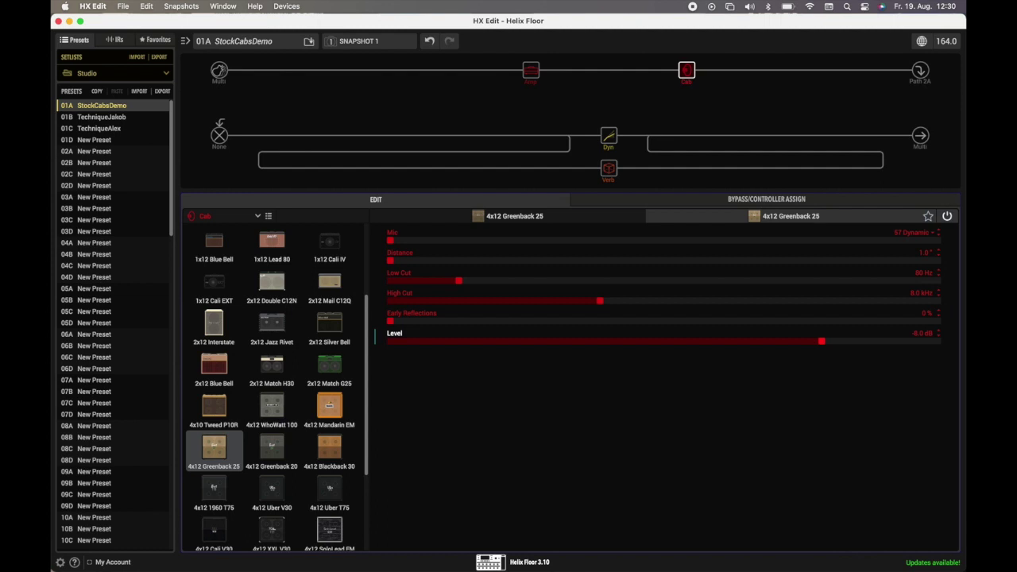
Set the second cab's level to -10 dB and readjust it to fine-tune the blend
click(924, 335)
key(BackSpace)
text(-10)
key(Return)
click(922, 334)
key(BackSpace)
key(Return)
click(940, 332)
Try a 6.0 inch mic distance on the first cab and return it to 1.5 inches
click(617, 220)
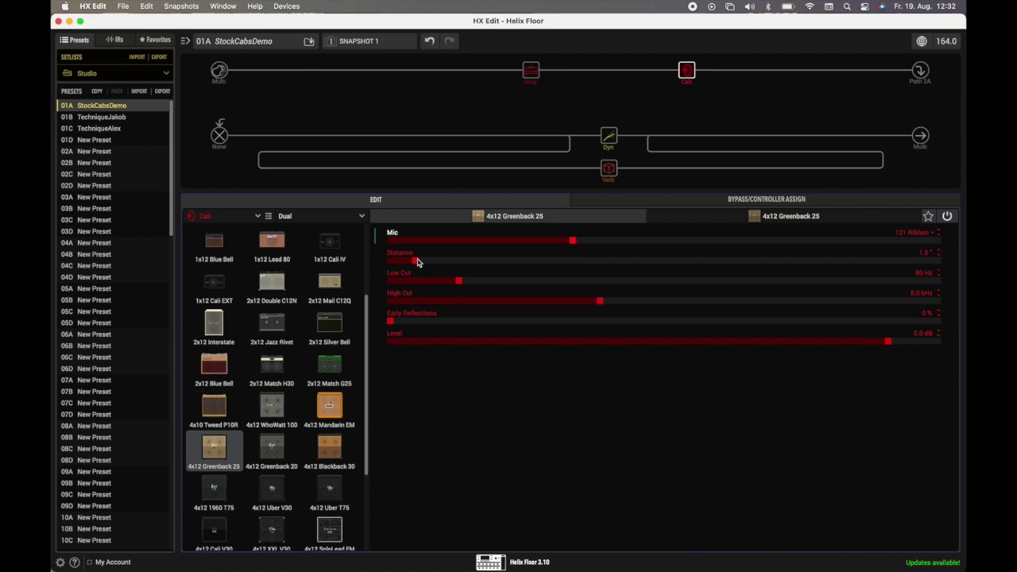
drag(415, 262, 637, 264)
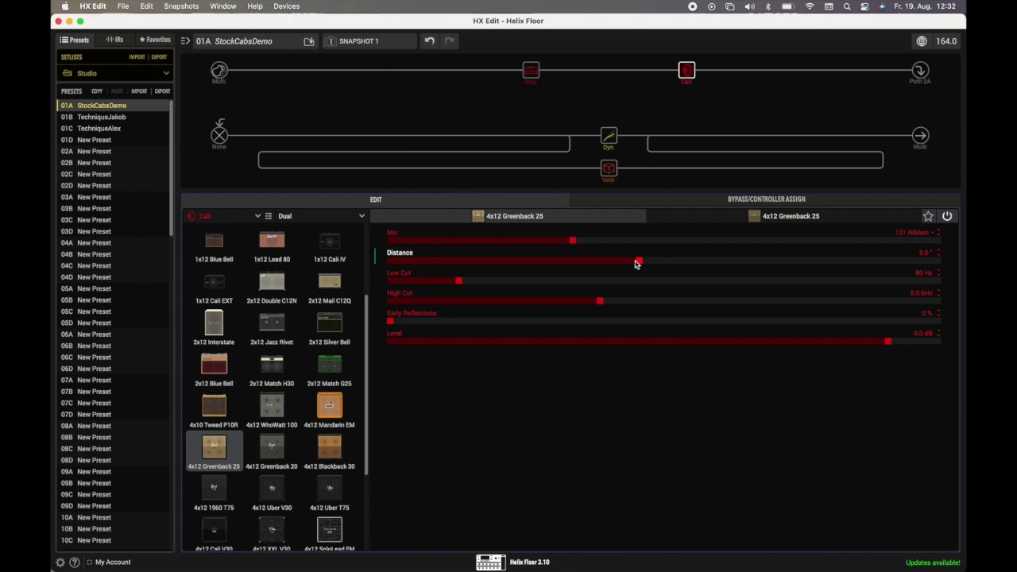
drag(641, 263, 424, 262)
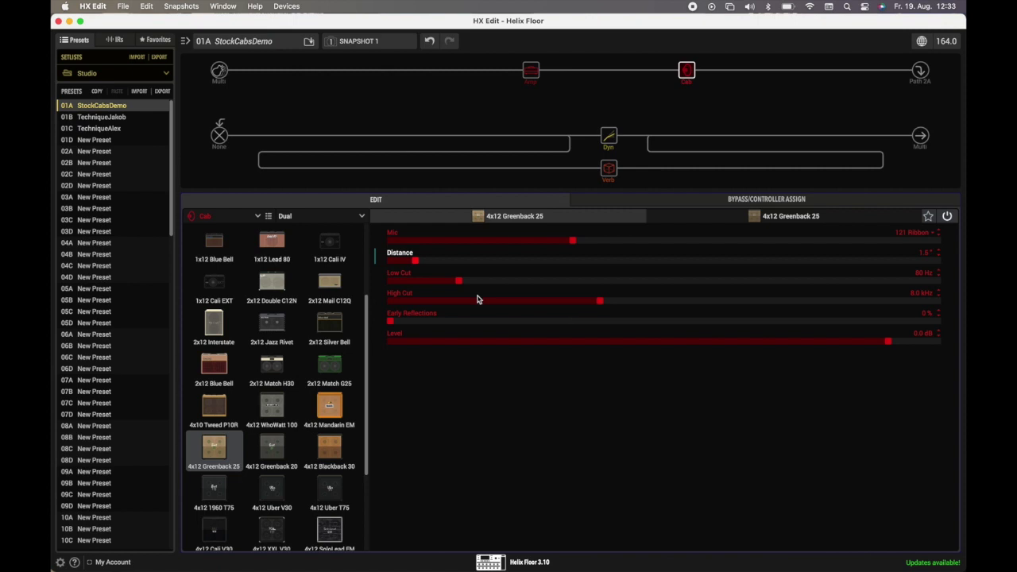
Try 53% early reflections on the first cab, return them to 0%, and look at the reverb block's settings
click(450, 324)
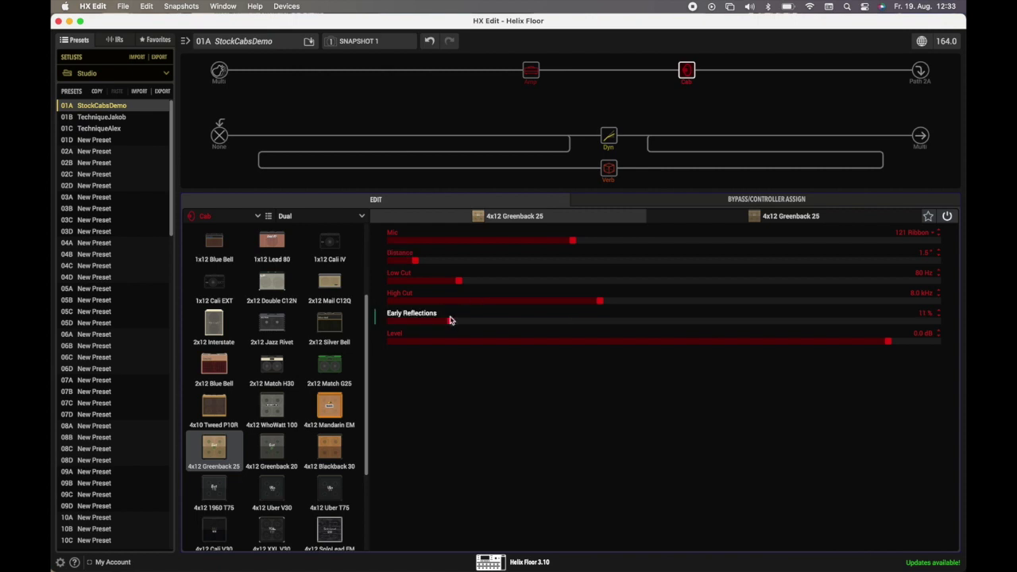
drag(450, 323, 680, 323)
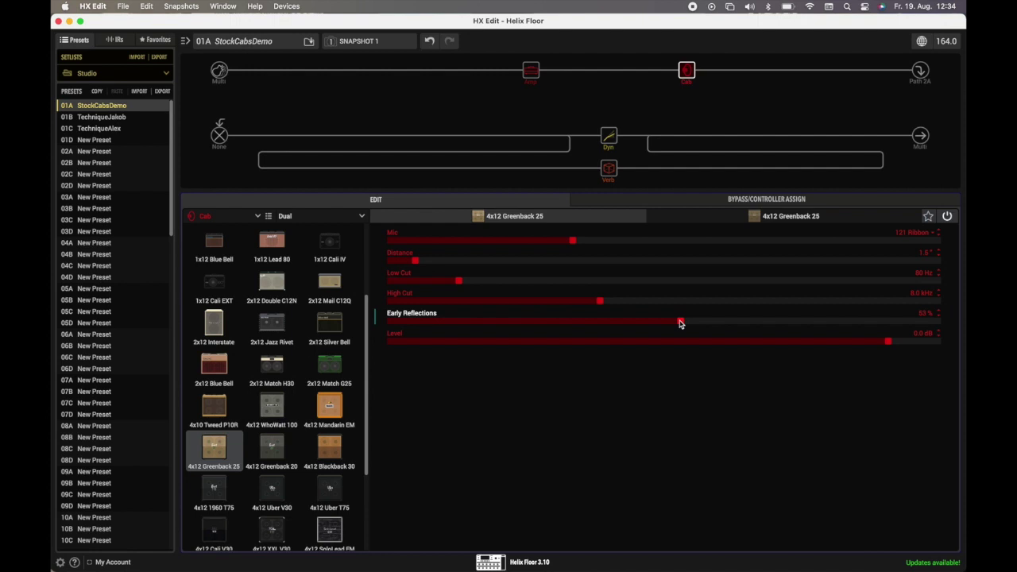
drag(681, 322, 376, 322)
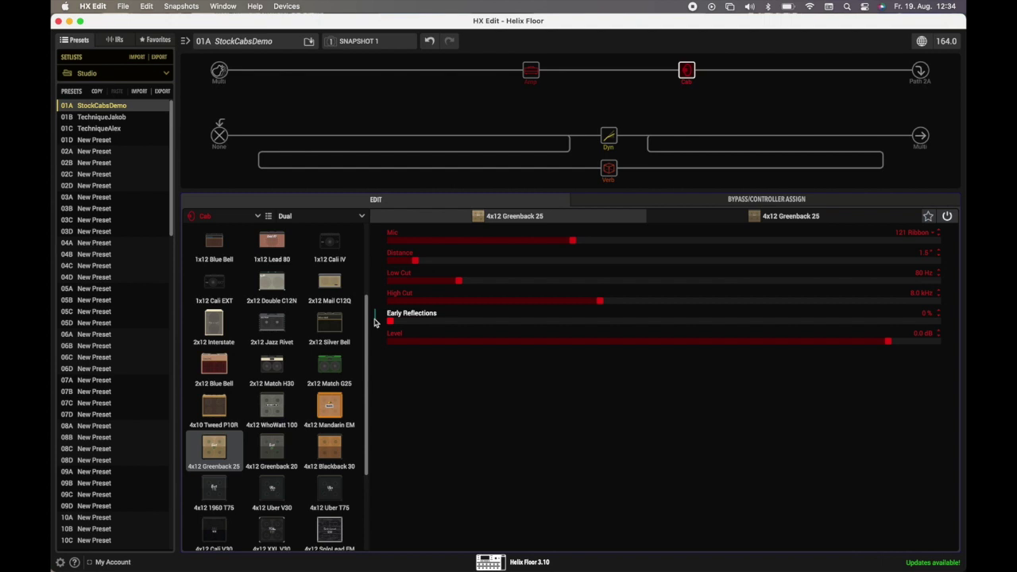
click(605, 174)
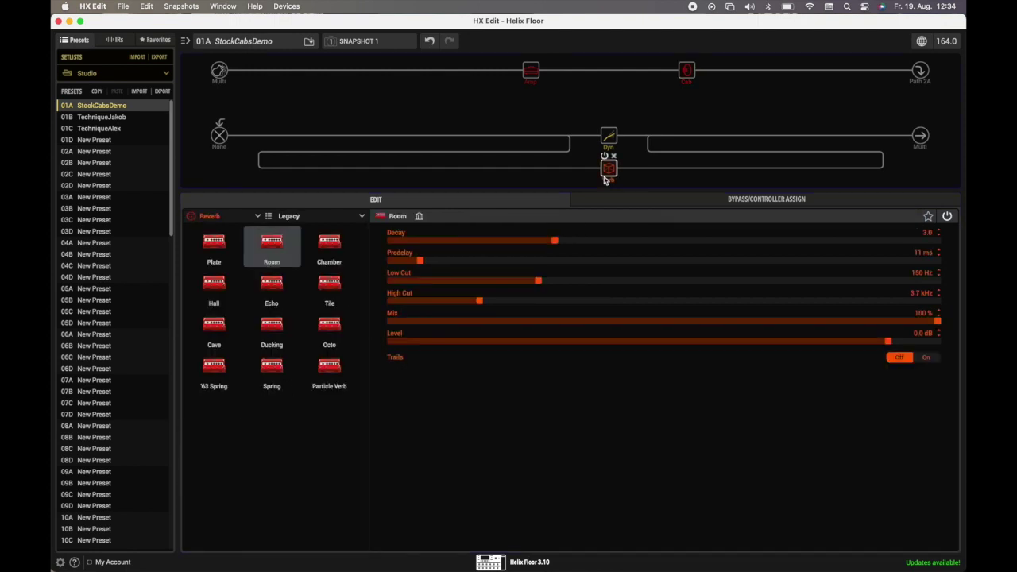
click(684, 77)
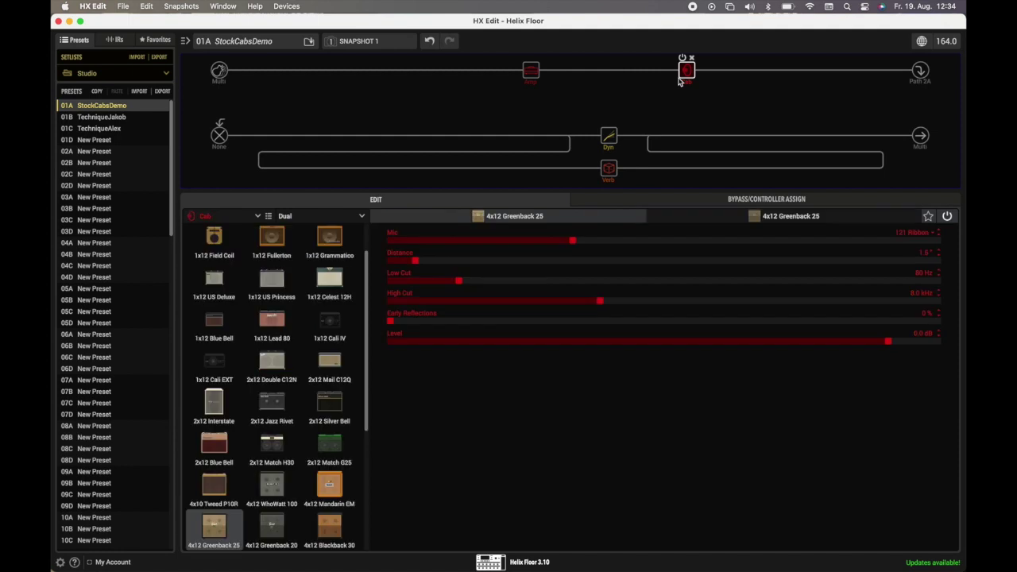